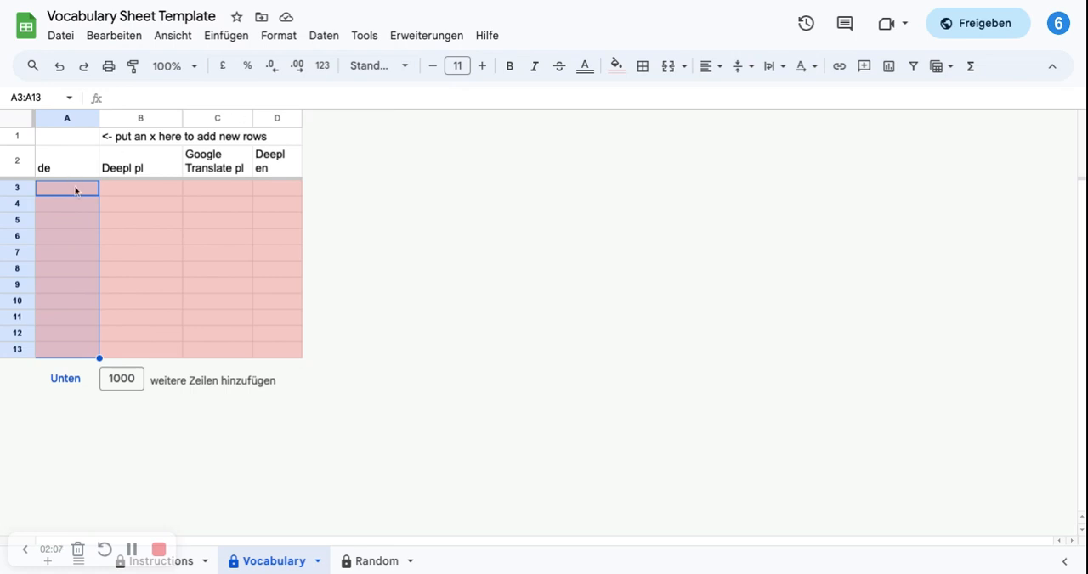
Step: Enter the German sentence "Ich brauche eine Waschmaschine" in cell A3 of the Vocabulary sheet
{"action": "left_click", "coordinate": [74, 195]}
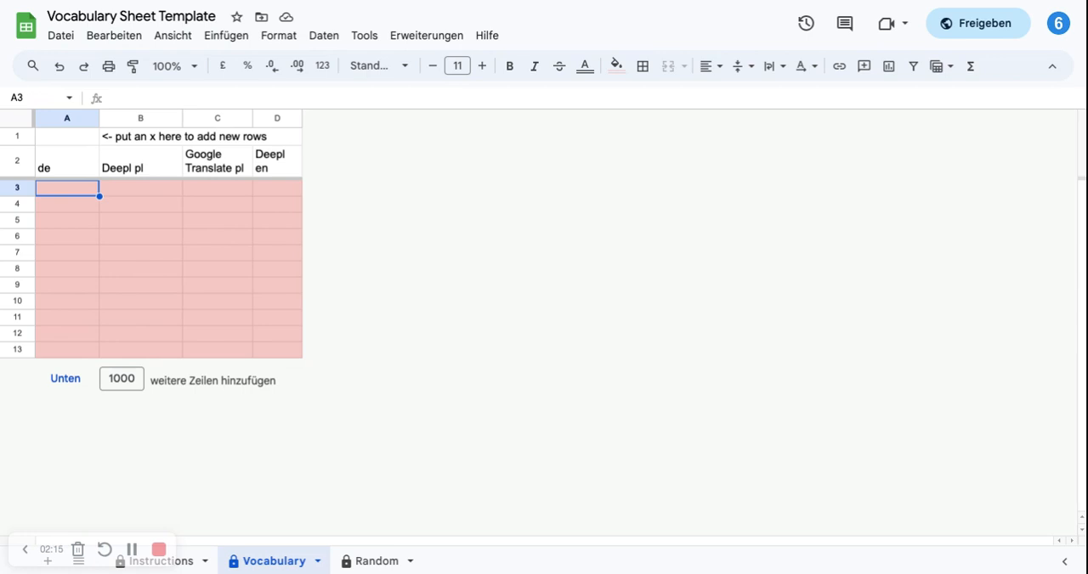
{"action": "type", "text": "Ich brauche eine"}
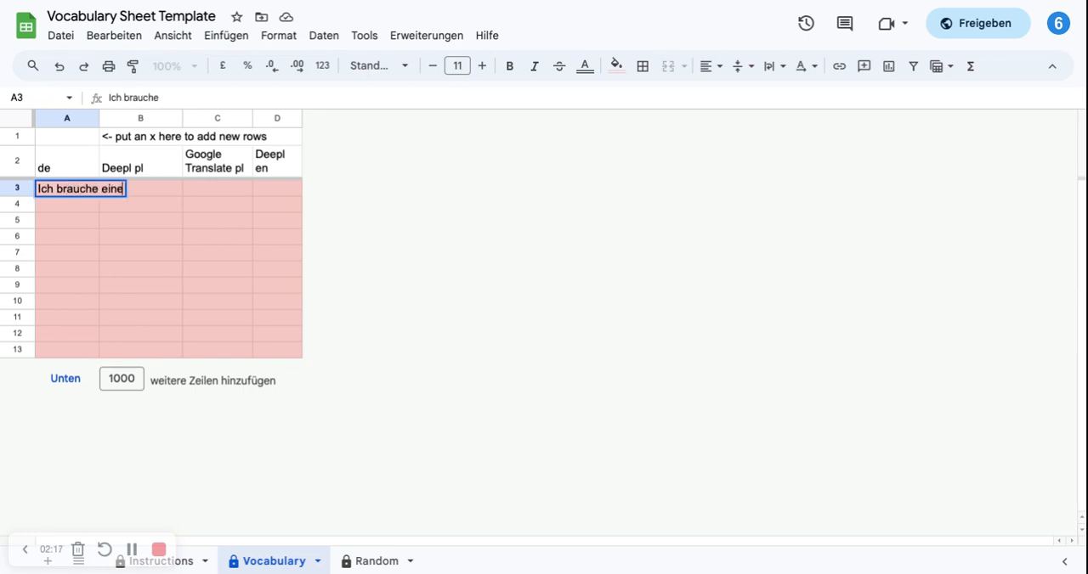
{"action": "type", "text": " Waschmaschine"}
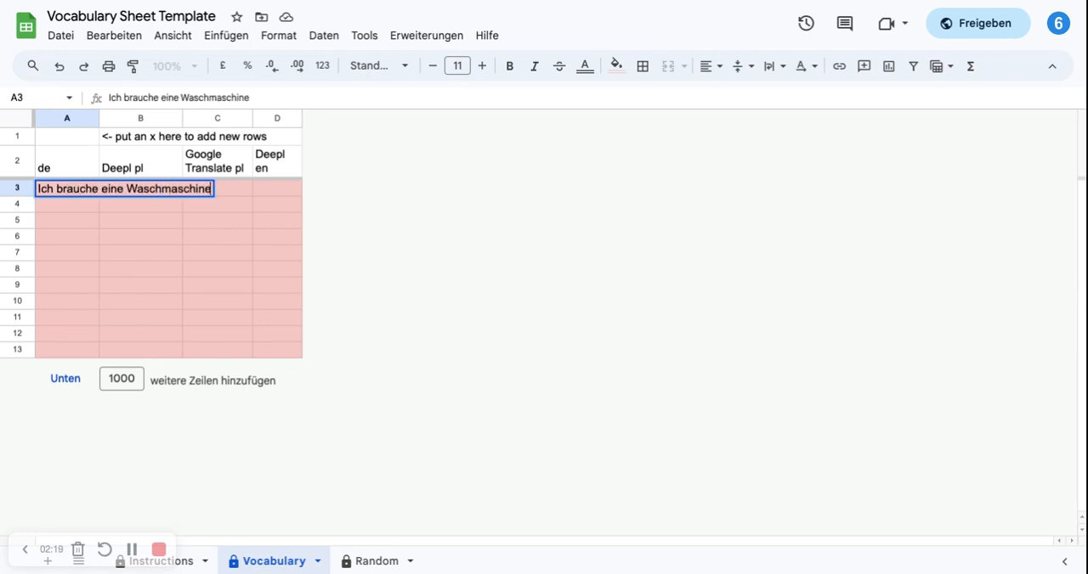
{"action": "key", "text": "Return"}
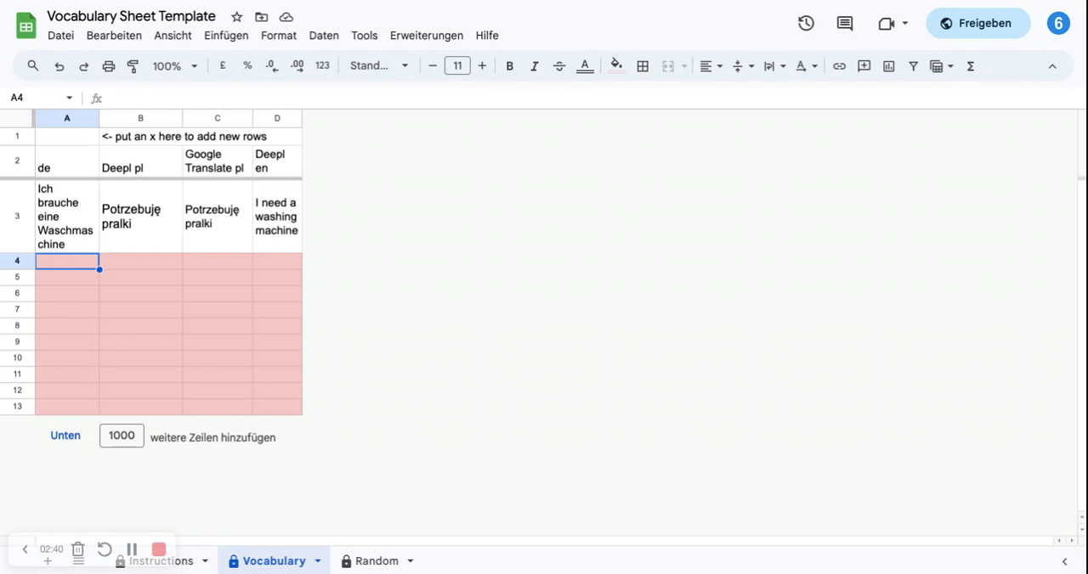
Step: Copy the sentence in cell A3 into the empty cells A4:A13
{"action": "left_click", "coordinate": [58, 215]}
{"action": "key", "text": "Down"}
{"action": "key", "text": "shift+Down"}
{"action": "key", "text": "shift+Down"}
{"action": "key", "text": "shift+Down"}
{"action": "key", "text": "shift+Down"}
{"action": "key", "text": "shift+Down"}
{"action": "key", "text": "shift+Down"}
{"action": "key", "text": "shift+Down"}
{"action": "key", "text": "shift+Down"}
{"action": "key", "text": "shift+Down"}
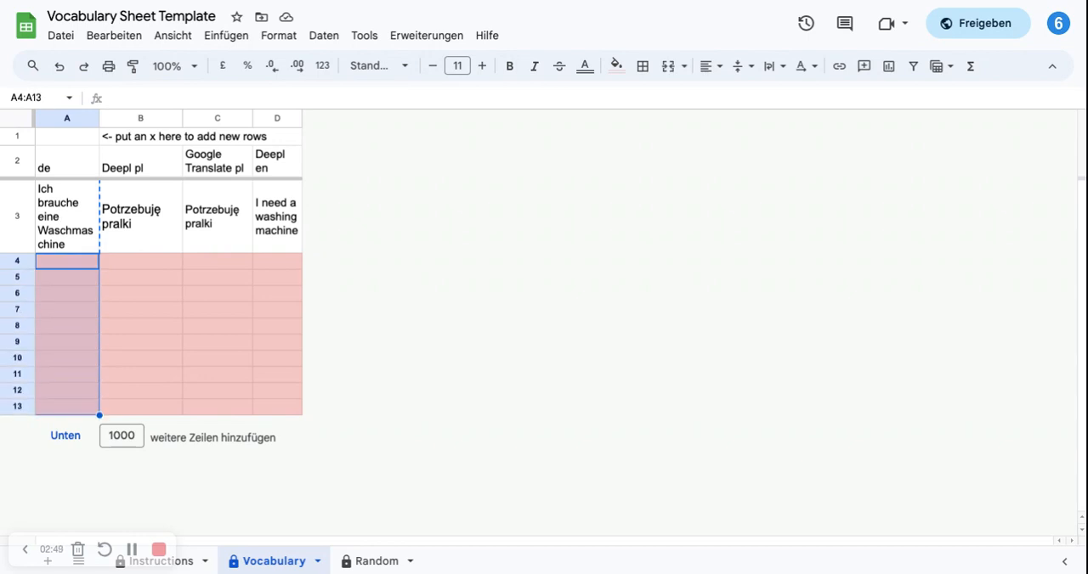
{"action": "type", "text": "Ich brauche eine Waschmaschine"}
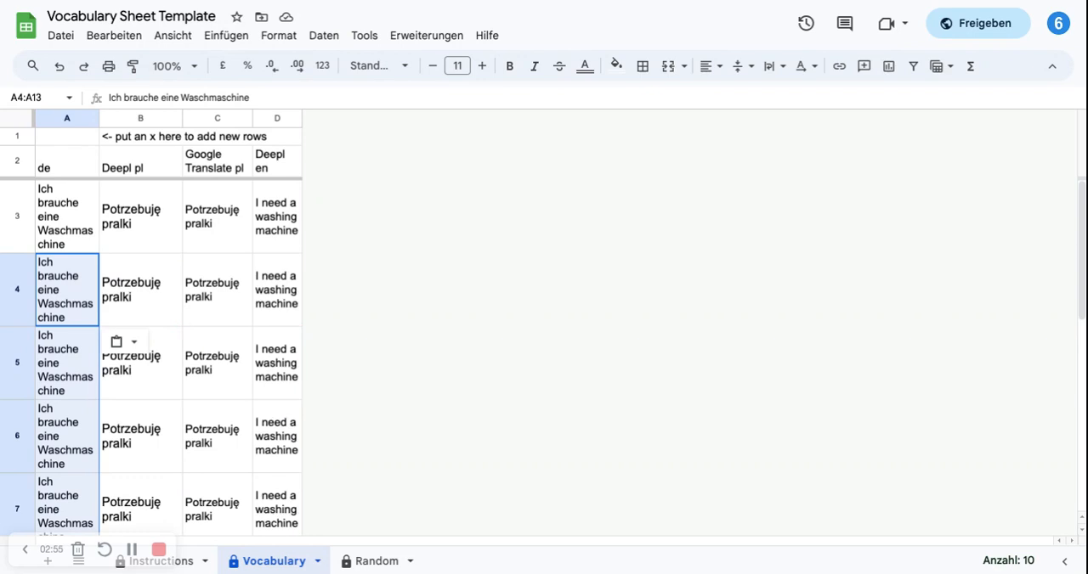
Step: Check the filled rows, and add new vocabulary rows by entering x in cell A1
{"action": "left_click", "coordinate": [73, 299]}
{"action": "scroll", "coordinate": [73, 298], "scroll_direction": "down", "scroll_amount": 5}
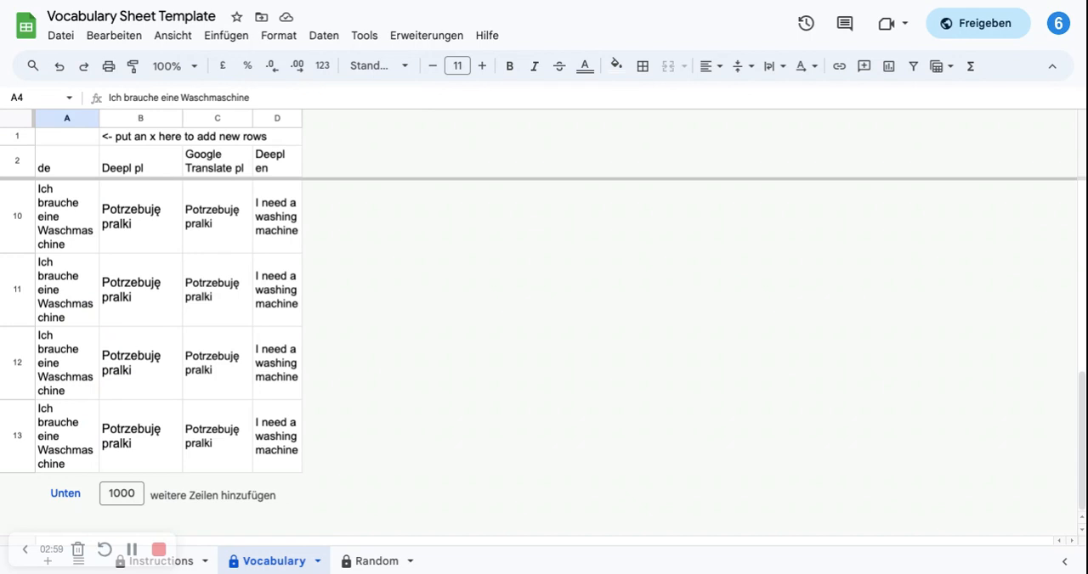
{"action": "scroll", "coordinate": [544, 339], "scroll_direction": "up", "scroll_amount": 1}
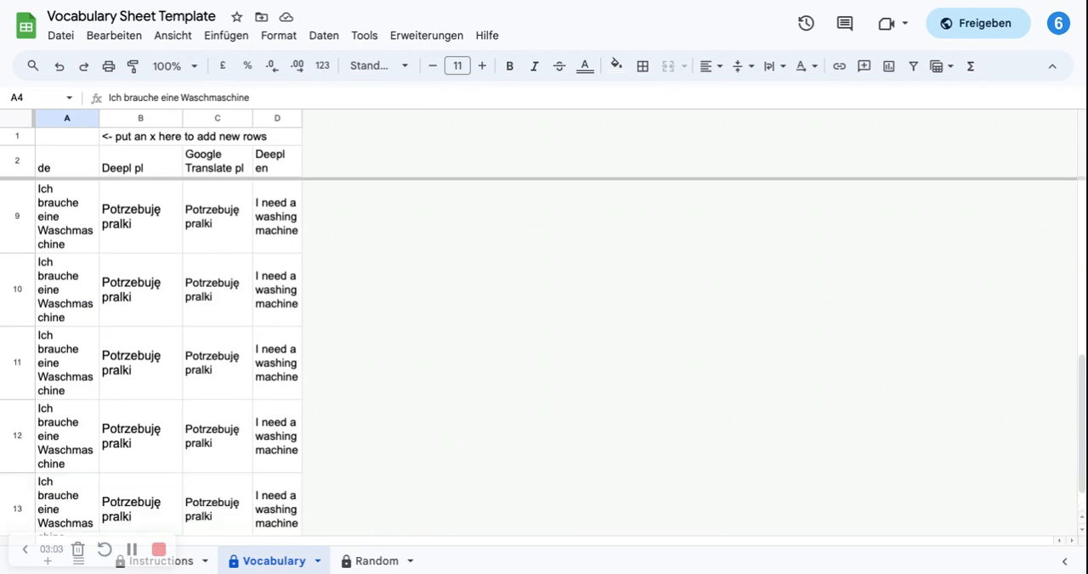
{"action": "scroll", "coordinate": [544, 340], "scroll_direction": "down", "scroll_amount": 1}
{"action": "scroll", "coordinate": [65, 255], "scroll_direction": "up", "scroll_amount": 5}
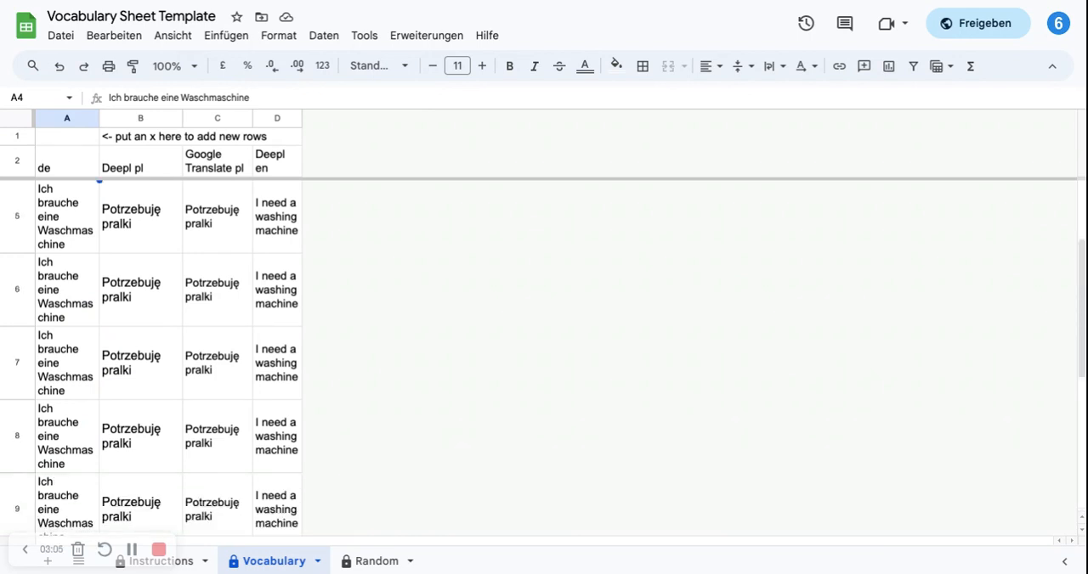
{"action": "left_click", "coordinate": [65, 145]}
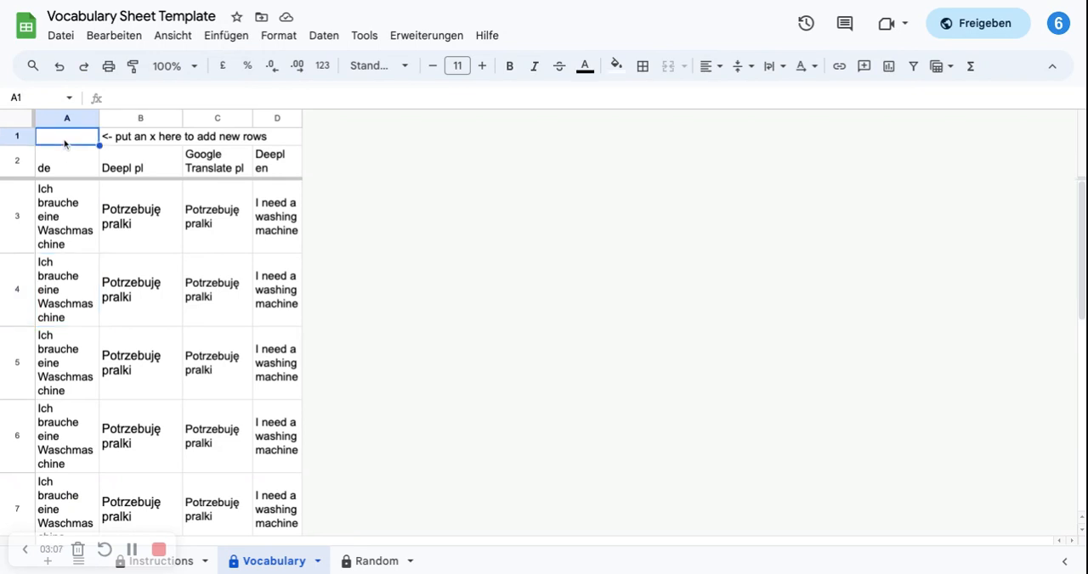
{"action": "type", "text": "x"}
{"action": "key", "text": "Return"}
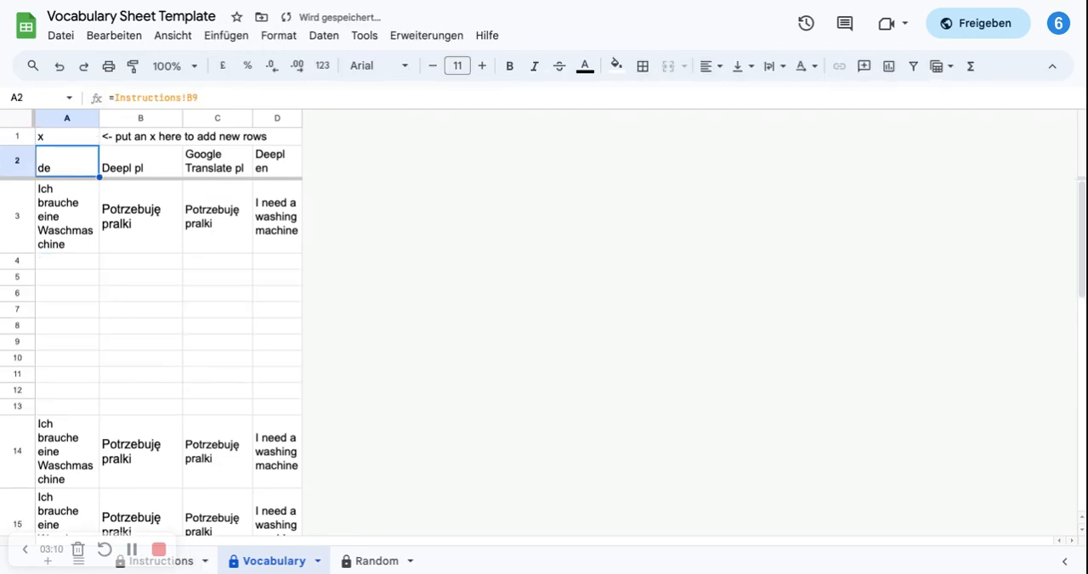
Step: Examine the newly inserted empty rows and the translated entries below them
{"action": "left_click", "coordinate": [74, 264]}
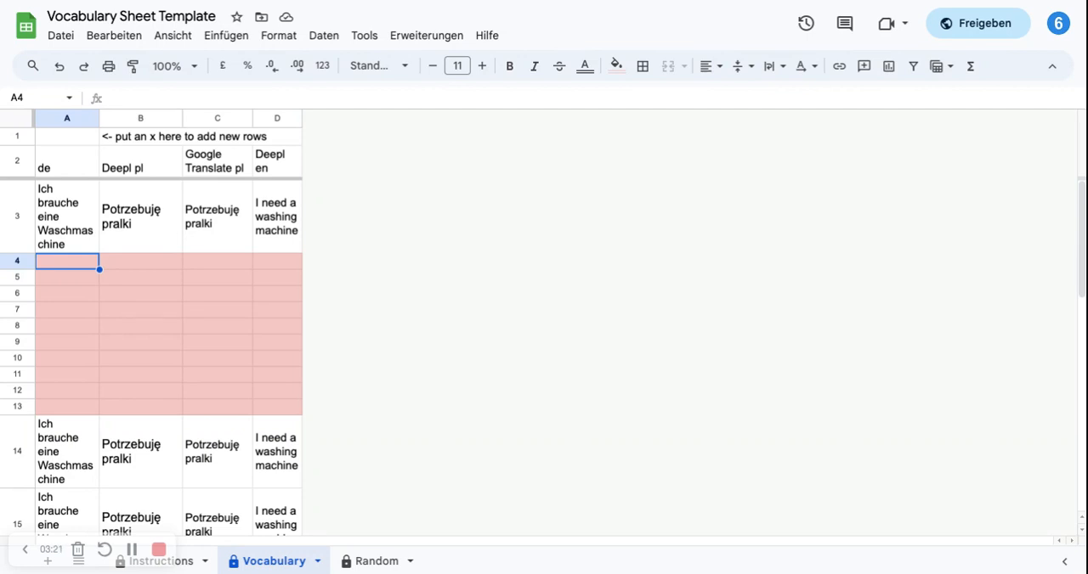
{"action": "scroll", "coordinate": [158, 346], "scroll_direction": "down", "scroll_amount": 3}
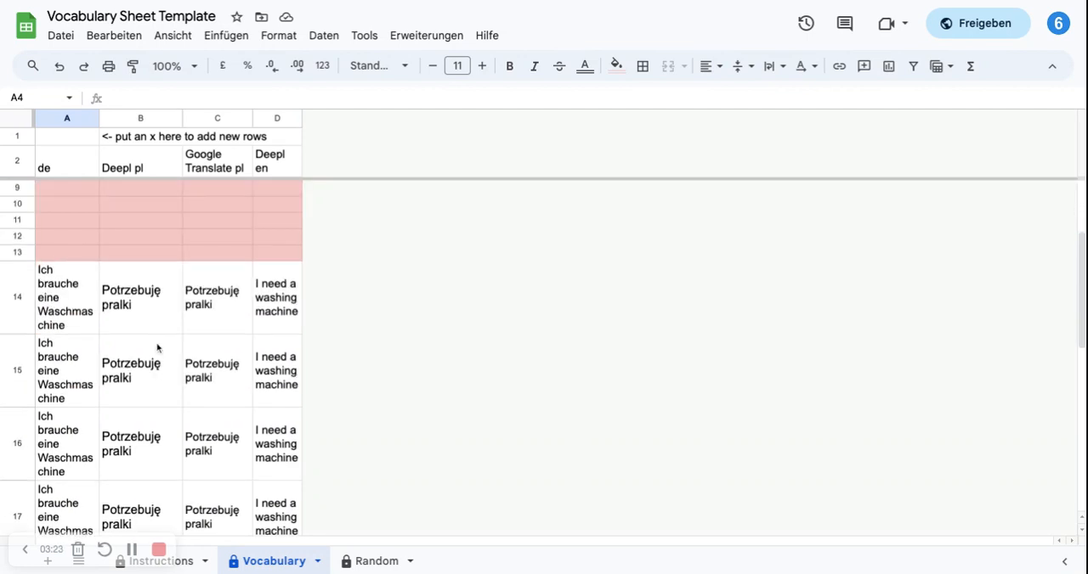
{"action": "scroll", "coordinate": [543, 360], "scroll_direction": "down", "scroll_amount": 1}
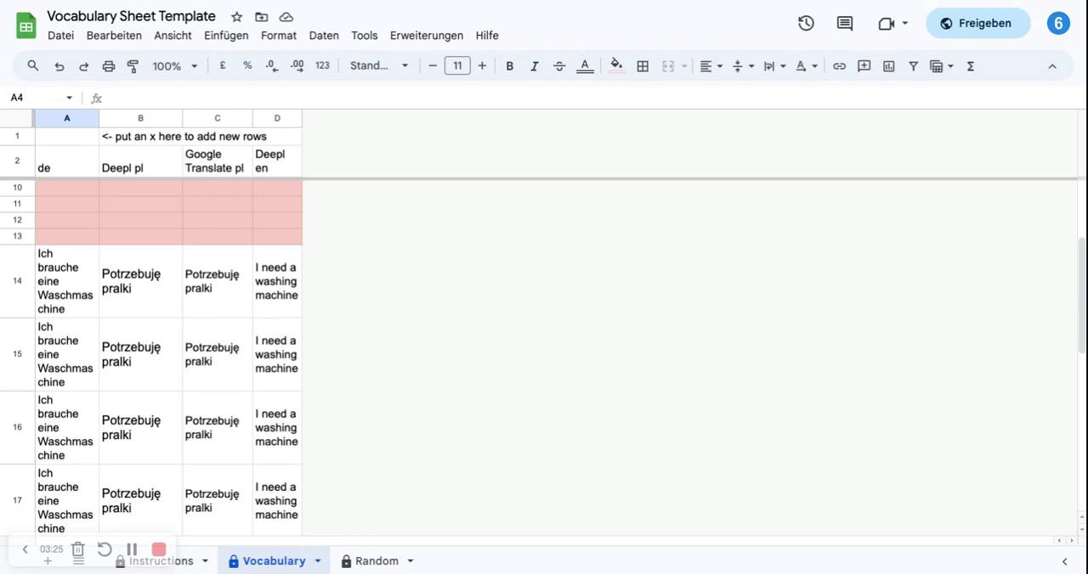
{"action": "scroll", "coordinate": [134, 320], "scroll_direction": "up", "scroll_amount": 4}
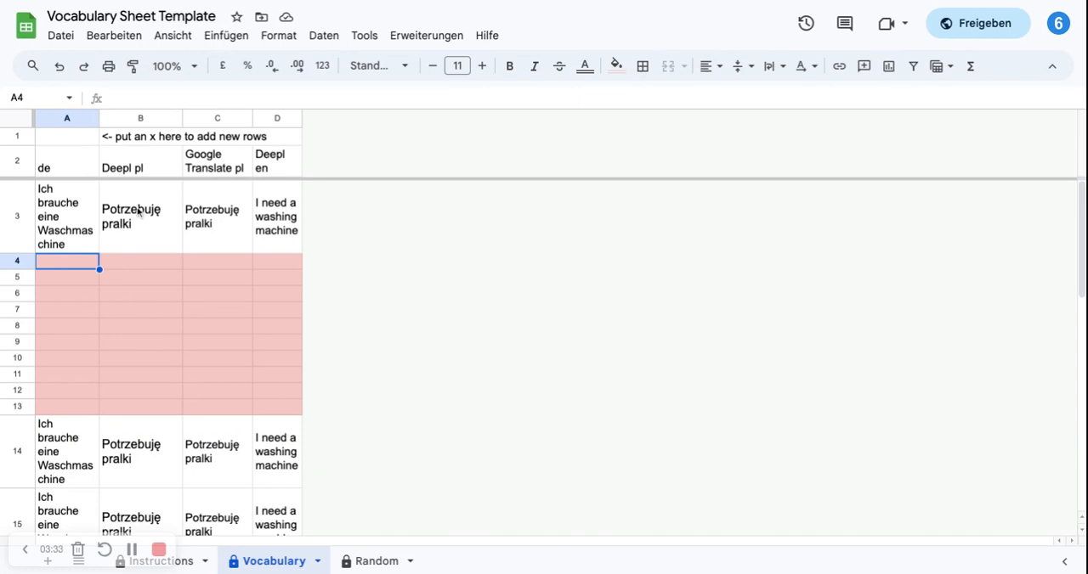
{"action": "scroll", "coordinate": [153, 327], "scroll_direction": "down", "scroll_amount": 1}
{"action": "scroll", "coordinate": [167, 425], "scroll_direction": "down", "scroll_amount": 3}
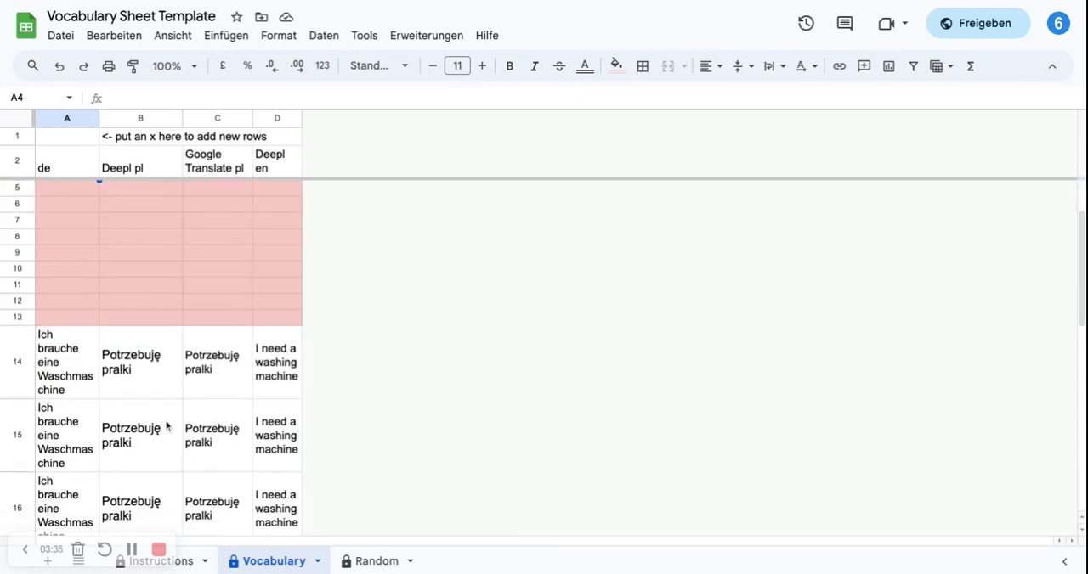
{"action": "scroll", "coordinate": [138, 215], "scroll_direction": "down", "scroll_amount": 2}
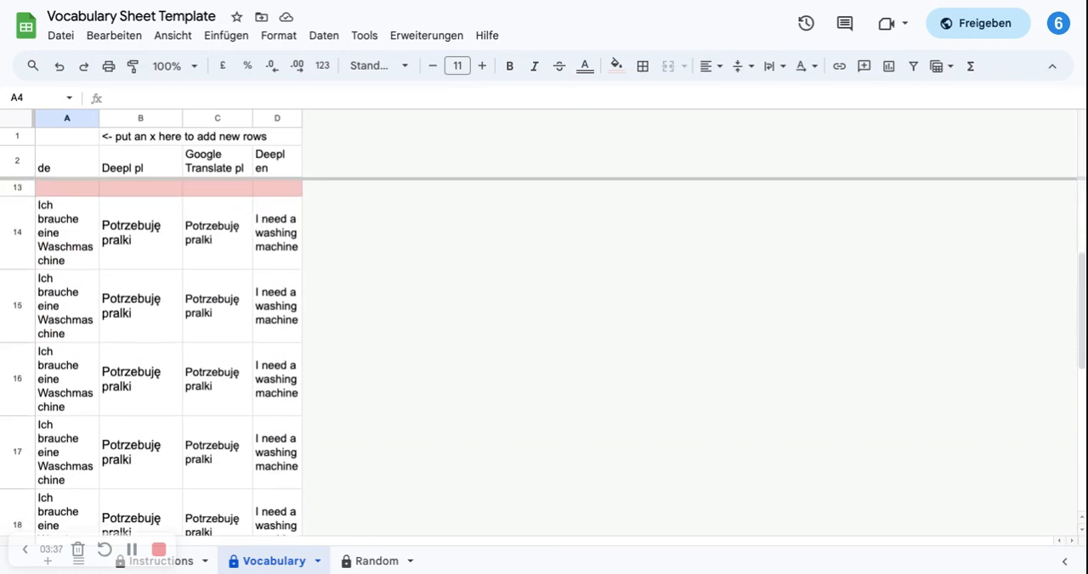
{"action": "scroll", "coordinate": [137, 215], "scroll_direction": "up", "scroll_amount": 5}
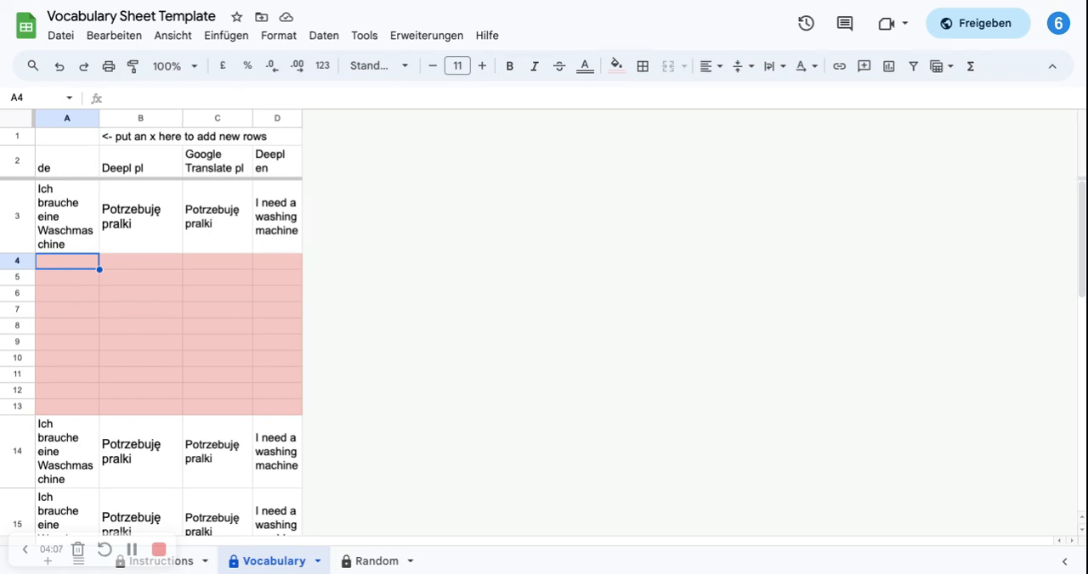
Step: Enter the German sentence "Ich bin hungrig" in cell A4
{"action": "type", "text": "Ich bin hungr"}
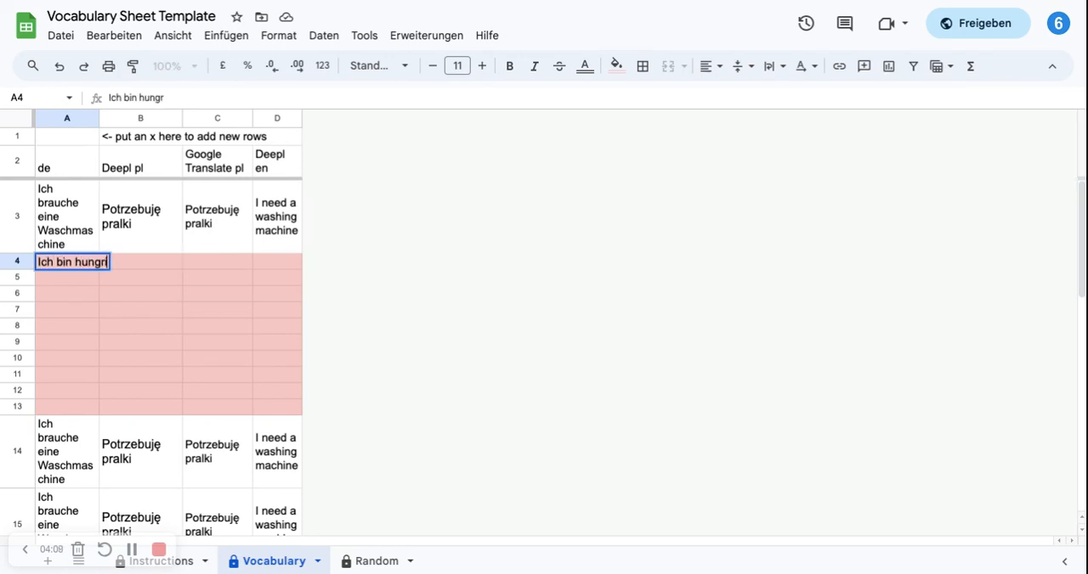
{"action": "type", "text": "ig"}
{"action": "key", "text": "Return"}
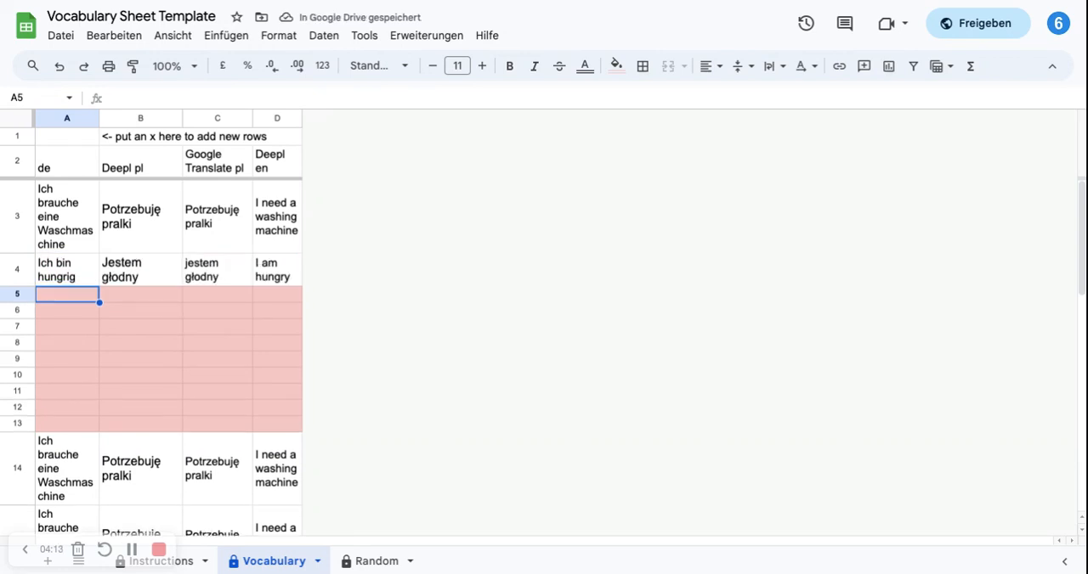
Step: Copy "Ich bin hungrig" from cell A4 into cells A5:A13
{"action": "key", "text": "Up"}
{"action": "key", "text": "ctrl+c"}
{"action": "key", "text": "Down"}
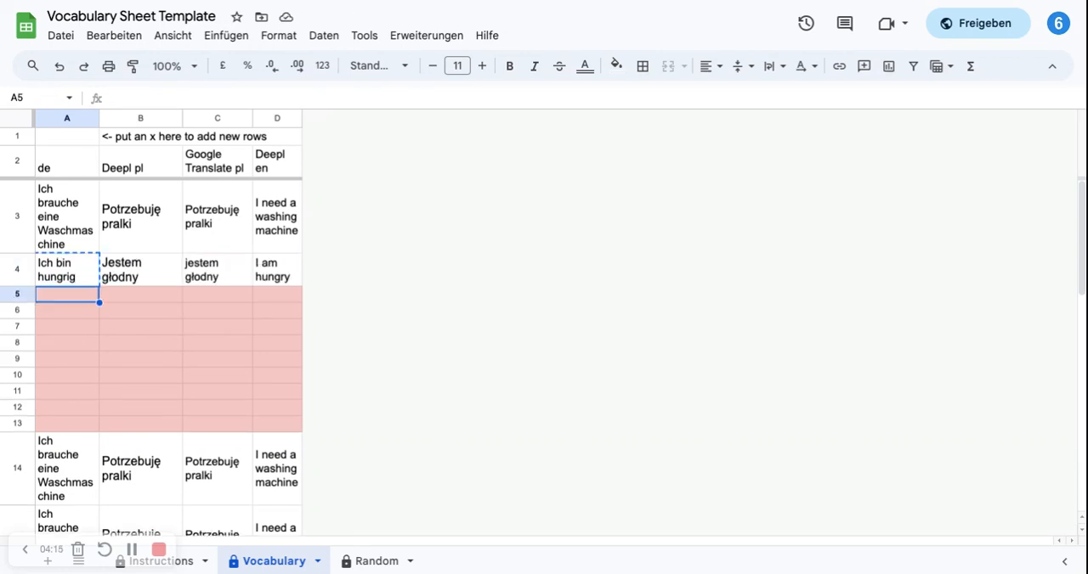
{"action": "key", "text": "shift+Down"}
{"action": "key", "text": "shift+Down"}
{"action": "key", "text": "shift+Down"}
{"action": "key", "text": "shift+Down"}
{"action": "key", "text": "shift+Down"}
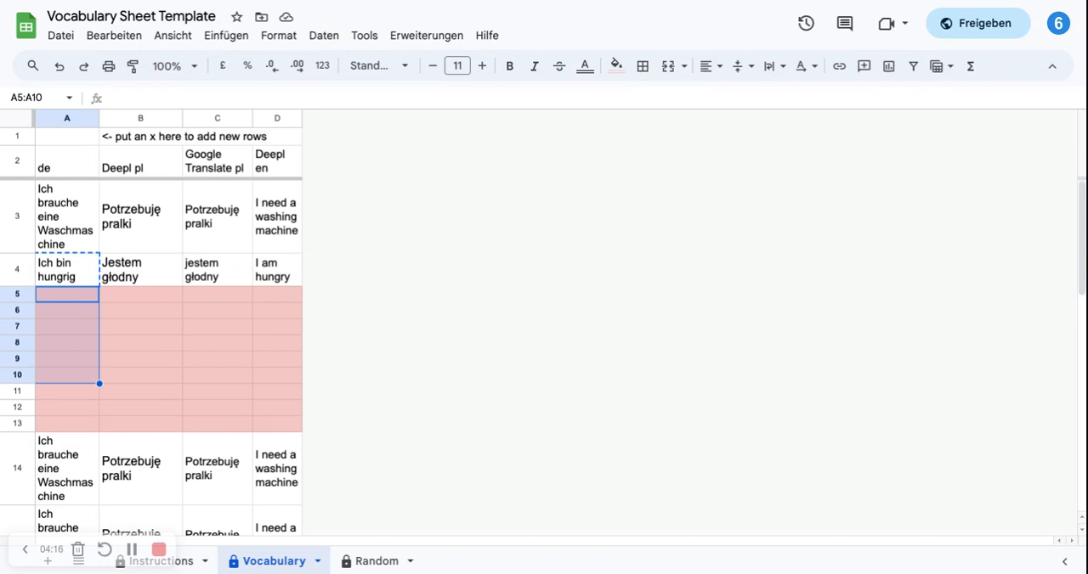
{"action": "key", "text": "shift+Down"}
{"action": "key", "text": "shift+Down"}
{"action": "key", "text": "shift+Down"}
{"action": "key", "text": "ctrl+v"}
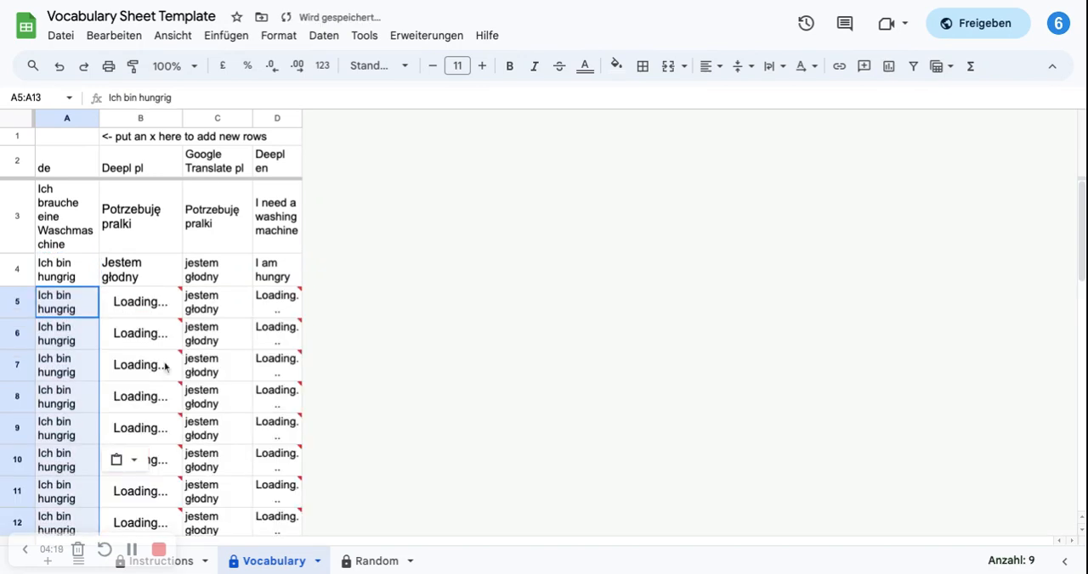
Step: Review the "Ich bin hungrig" translations, and insert another set of empty rows by entering x in cell A1
{"action": "scroll", "coordinate": [144, 412], "scroll_direction": "down", "scroll_amount": 3}
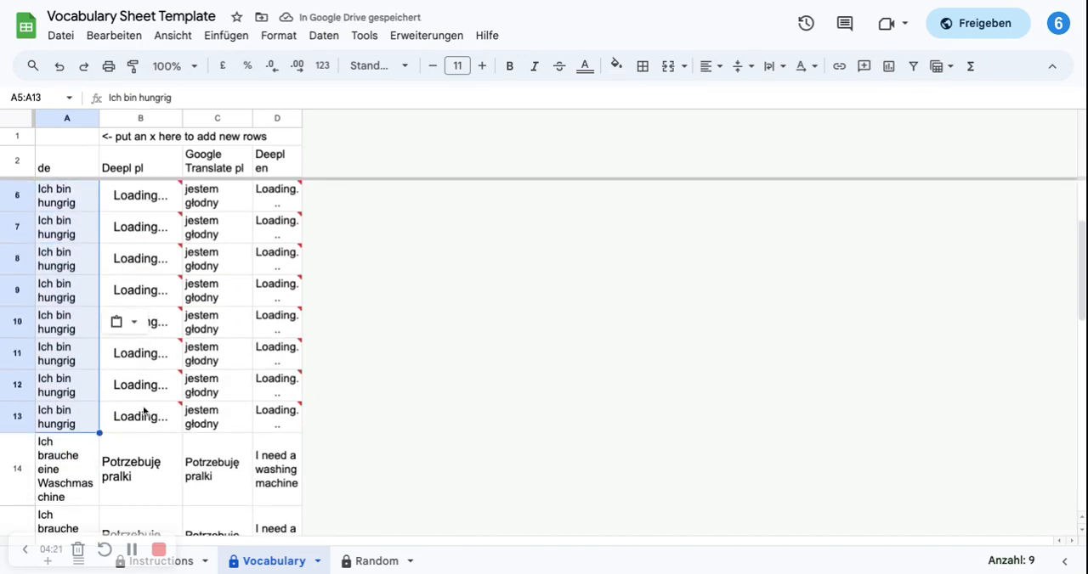
{"action": "scroll", "coordinate": [145, 412], "scroll_direction": "up", "scroll_amount": 3}
{"action": "scroll", "coordinate": [144, 412], "scroll_direction": "down", "scroll_amount": 1}
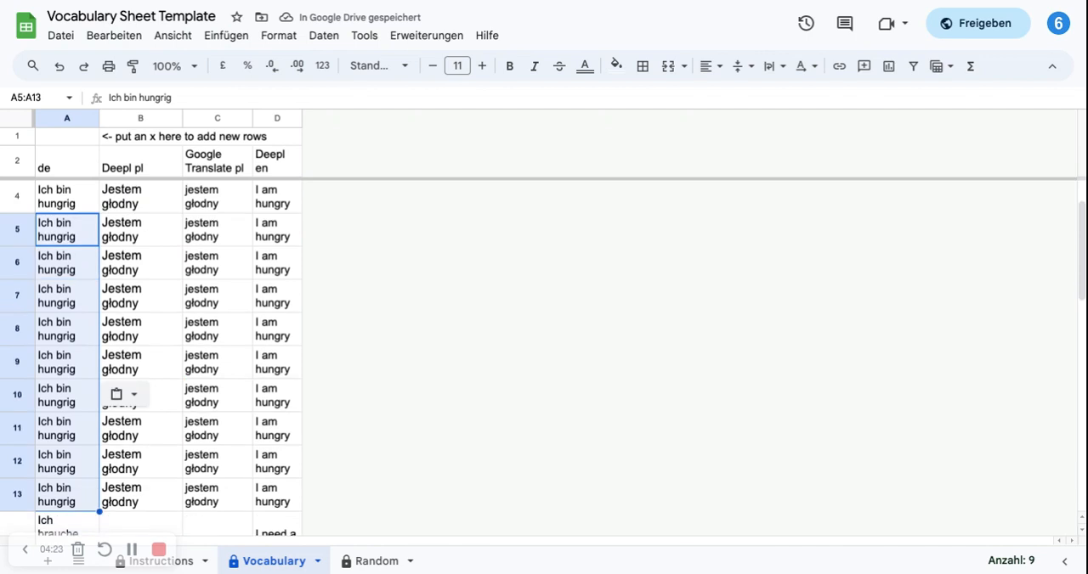
{"action": "scroll", "coordinate": [71, 152], "scroll_direction": "up", "scroll_amount": 1}
{"action": "left_click", "coordinate": [71, 138]}
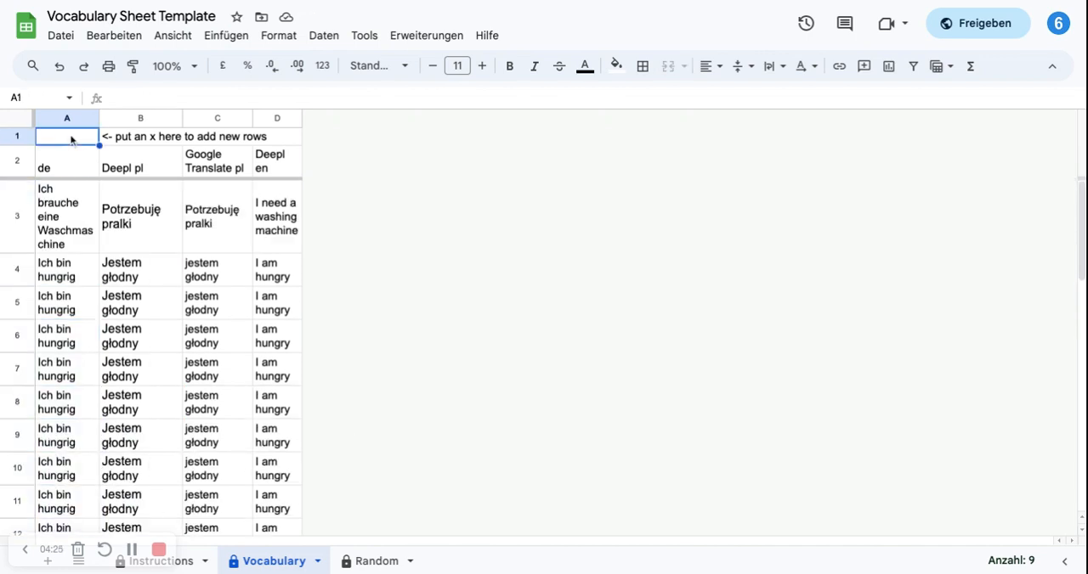
{"action": "type", "text": "x"}
{"action": "key", "text": "Return"}
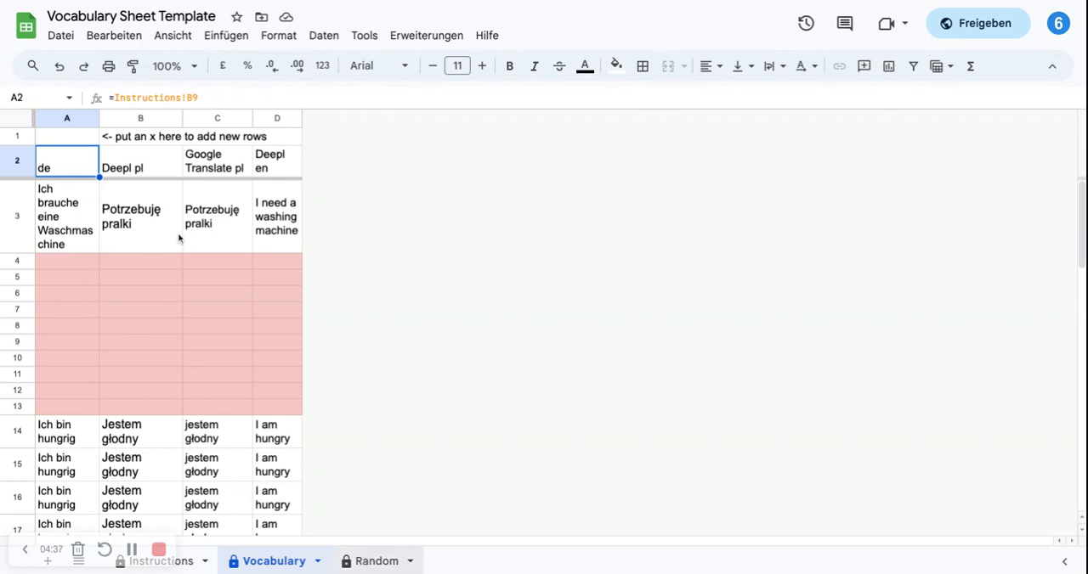
Step: Open the Random sheet and randomise its vocabulary list by entering x in cell A1
{"action": "left_click", "coordinate": [376, 561]}
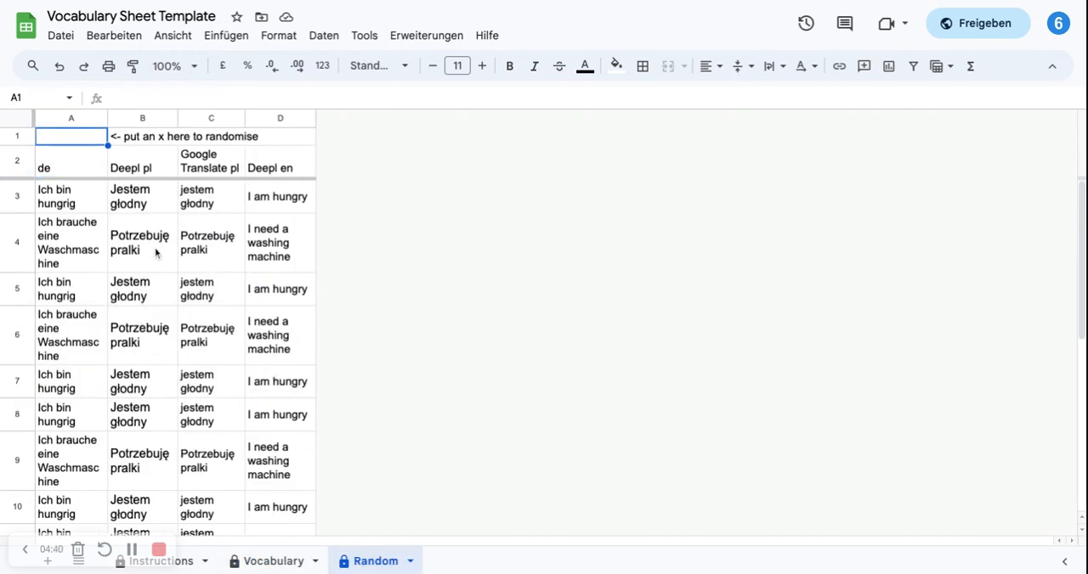
{"action": "scroll", "coordinate": [165, 357], "scroll_direction": "down", "scroll_amount": 2}
{"action": "scroll", "coordinate": [165, 358], "scroll_direction": "up", "scroll_amount": 2}
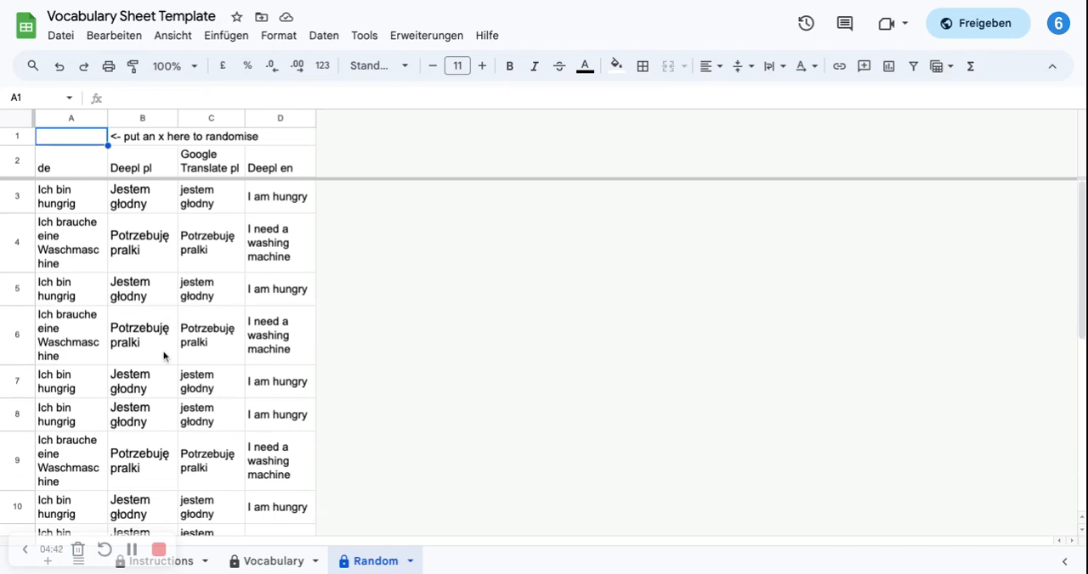
{"action": "scroll", "coordinate": [99, 353], "scroll_direction": "down", "scroll_amount": 2}
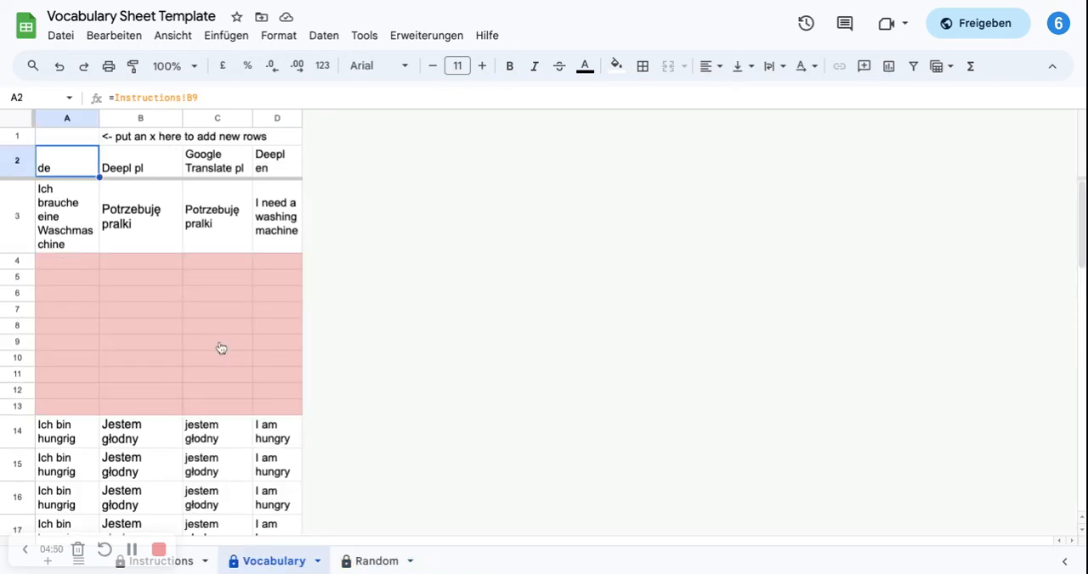
{"action": "left_click", "coordinate": [376, 562]}
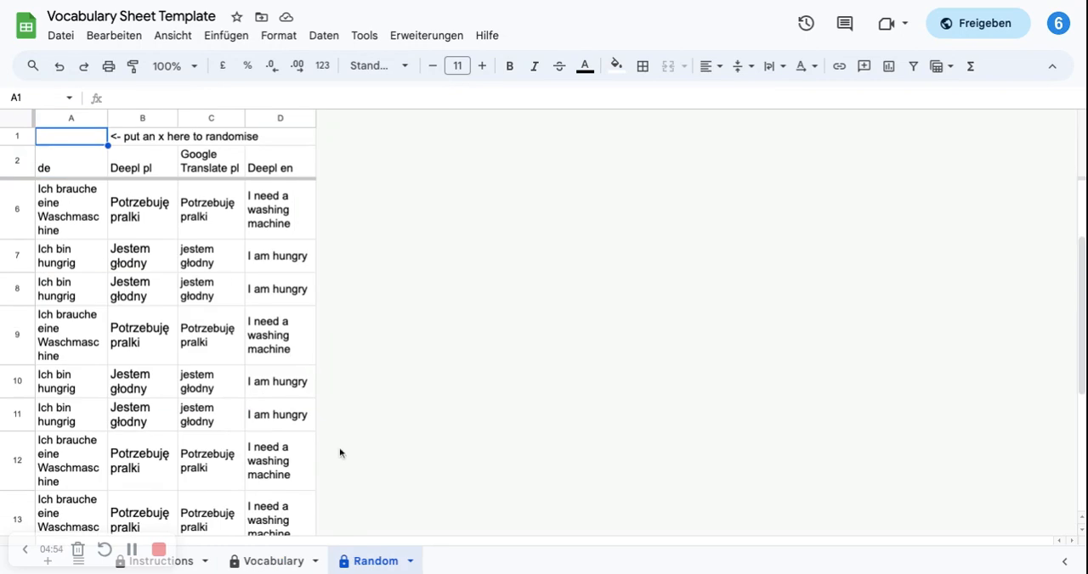
{"action": "left_click", "coordinate": [69, 144]}
{"action": "type", "text": "x"}
{"action": "key", "text": "Return"}
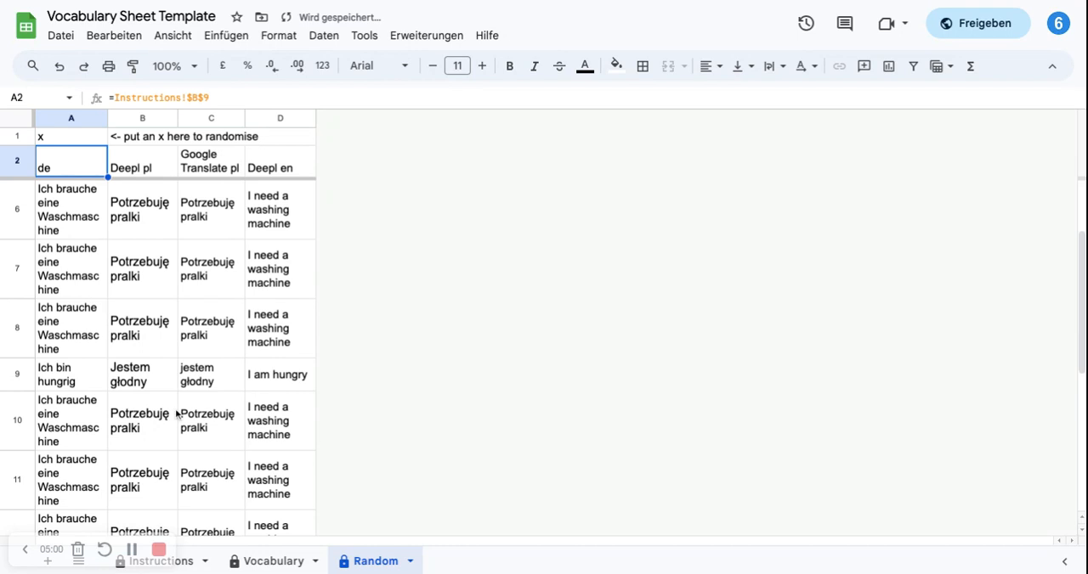